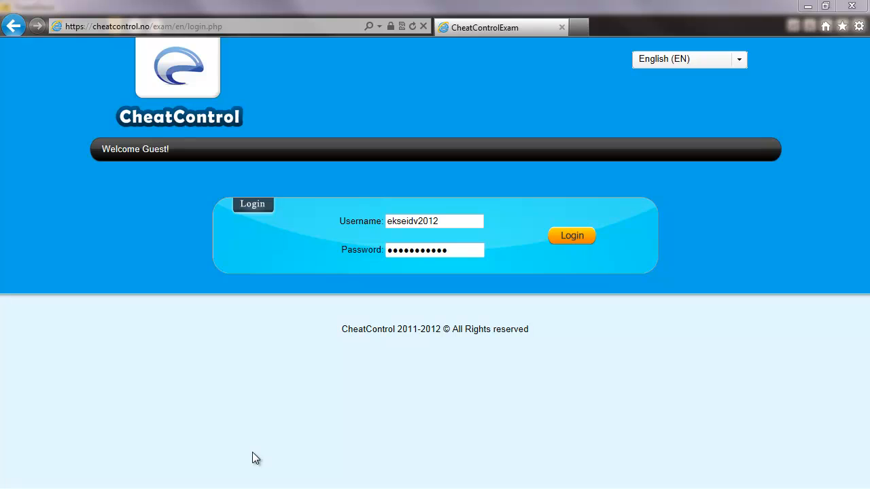
# Step: Log in with the prefilled credentials and create a new group named "New Test Group"
pyautogui.click(580, 238)
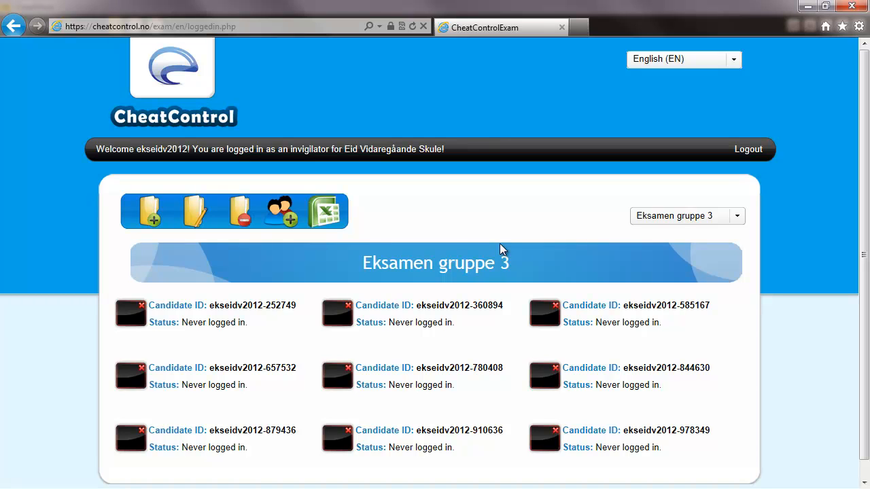
pyautogui.click(152, 219)
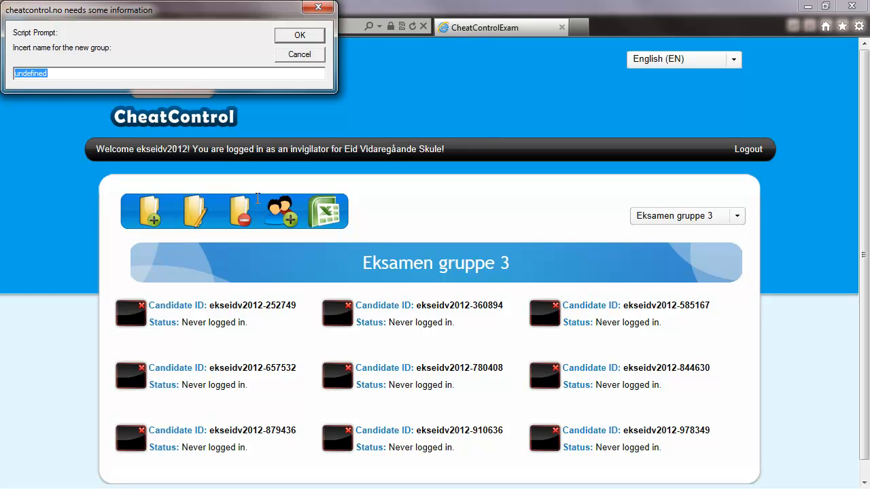
pyautogui.write('New Test Group')
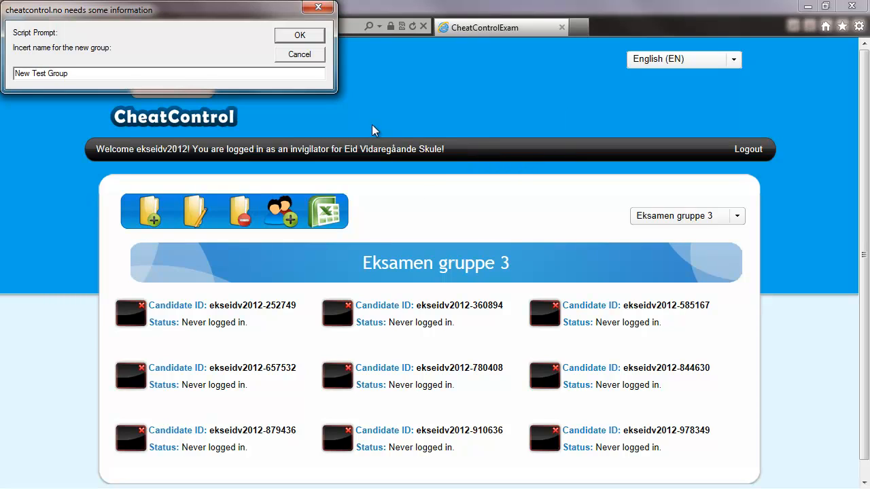
pyautogui.press('Return')
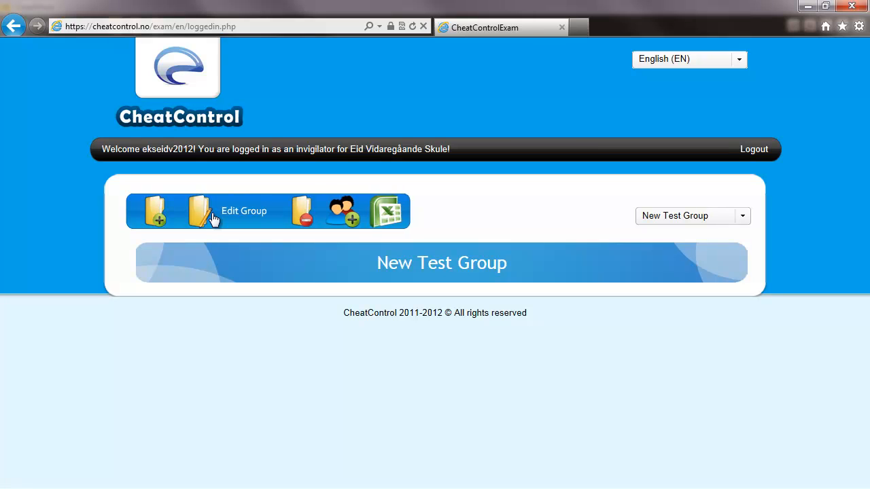
# Step: Rename the current group as "Our New Test Group"
pyautogui.click(213, 219)
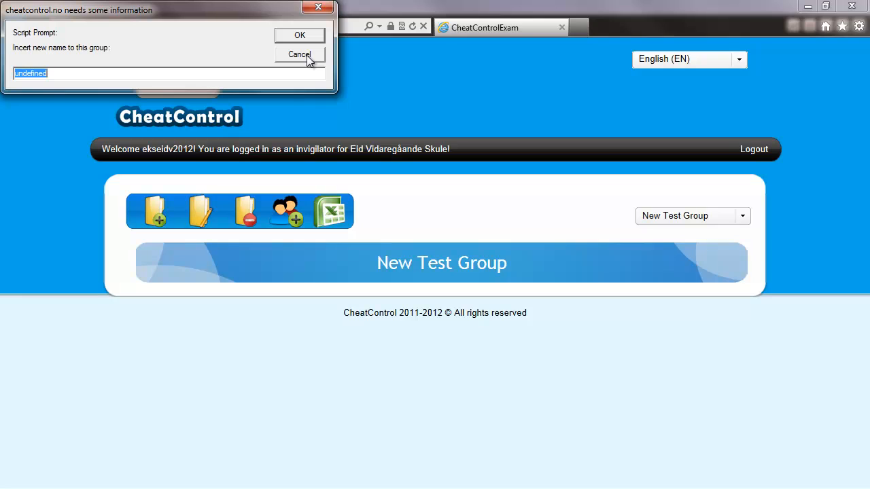
pyautogui.write('OU')
pyautogui.press('BackSpace')
pyautogui.write('r')
pyautogui.press('BackSpace')
pyautogui.write('ur New Test Group')
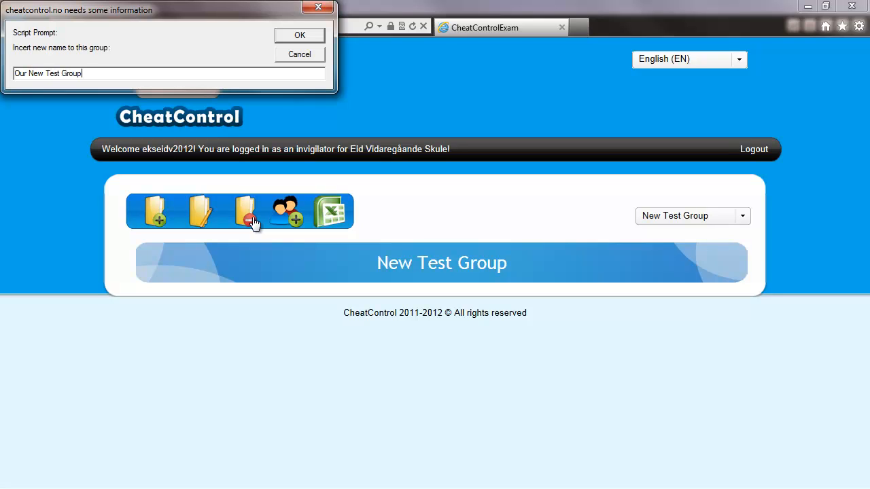
pyautogui.press('Return')
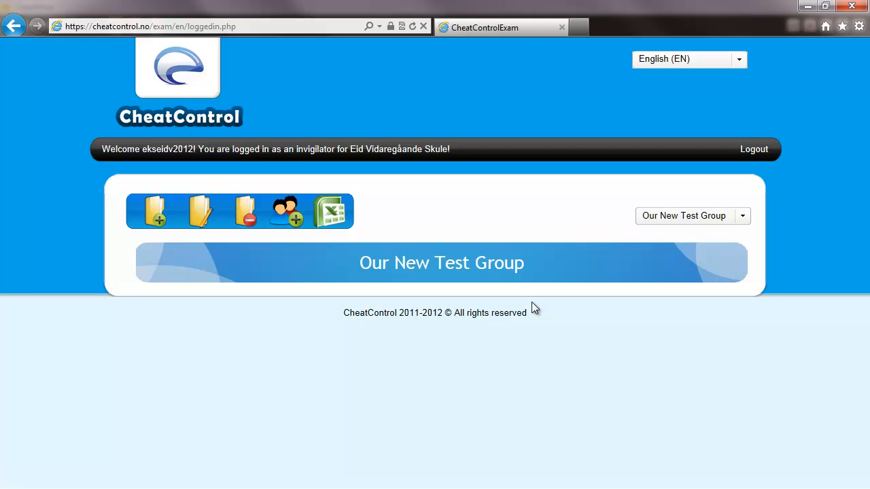
pyautogui.click(246, 212)
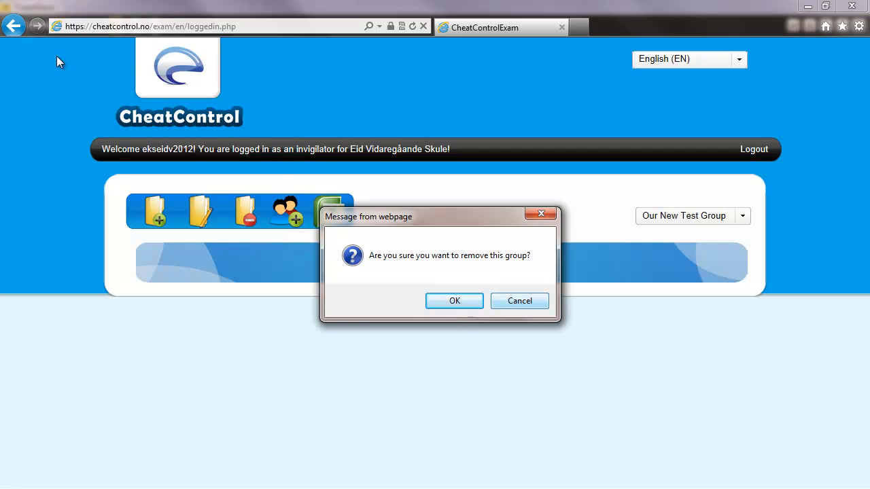
pyautogui.press('Tab')
pyautogui.press('Return')
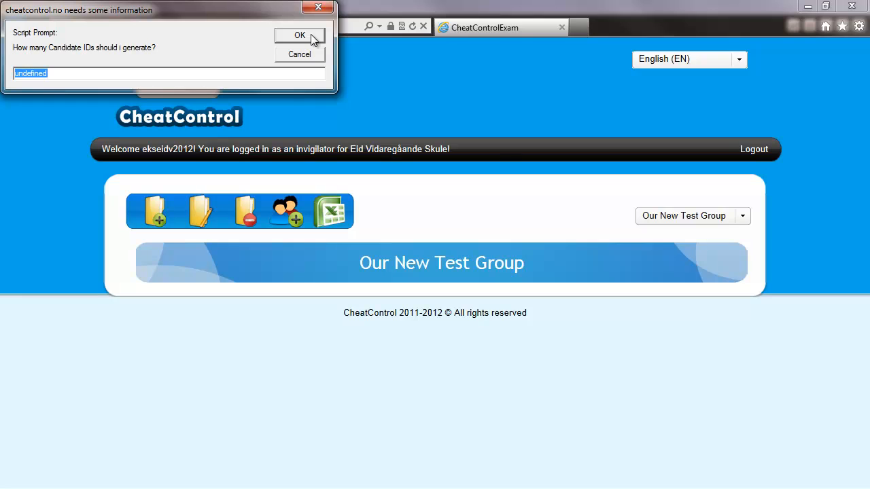
# Step: Generate 20 candidate IDs for Our New Test Group and dismiss the list of new IDs
pyautogui.write('20')
pyautogui.press('Return')
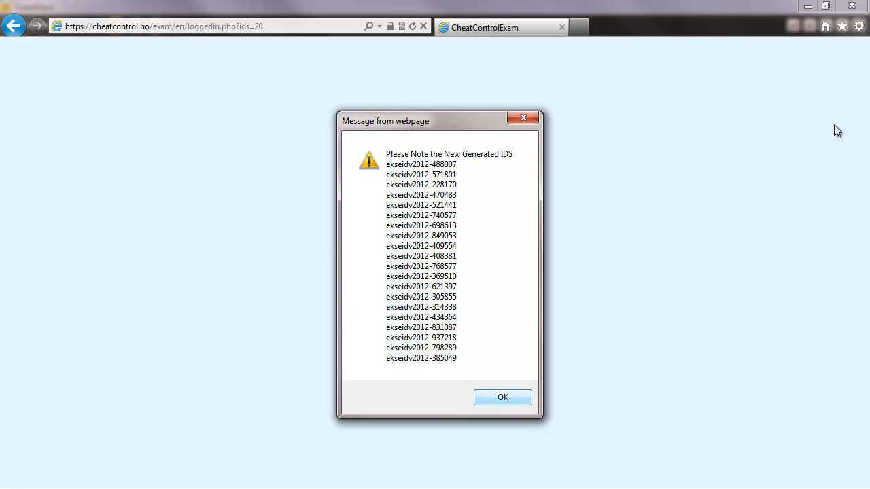
pyautogui.press('Return')
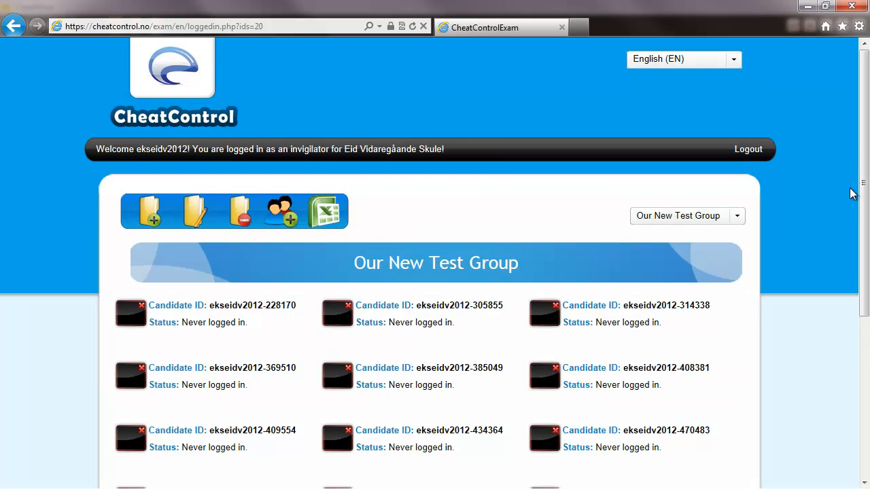
# Step: Examine the full list of generated candidate IDs and their login statuses in Our New Test Group
pyautogui.scroll(-3, 851, 200)
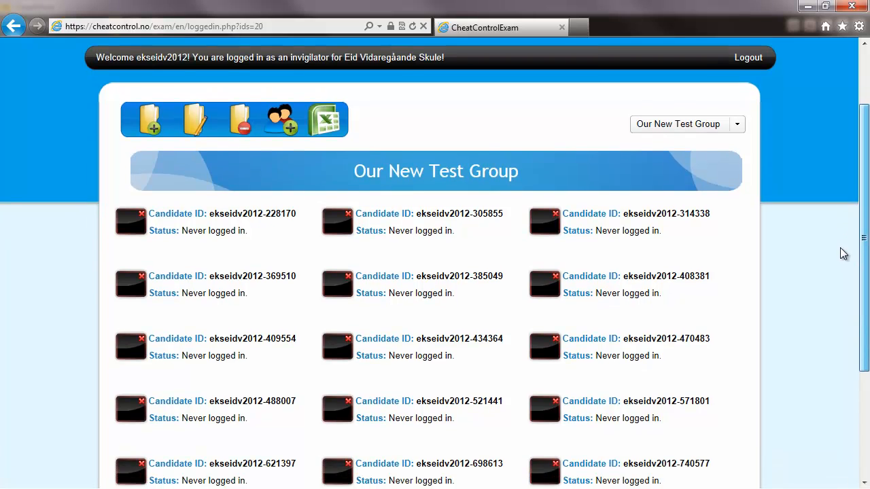
pyautogui.scroll(-4, 843, 254)
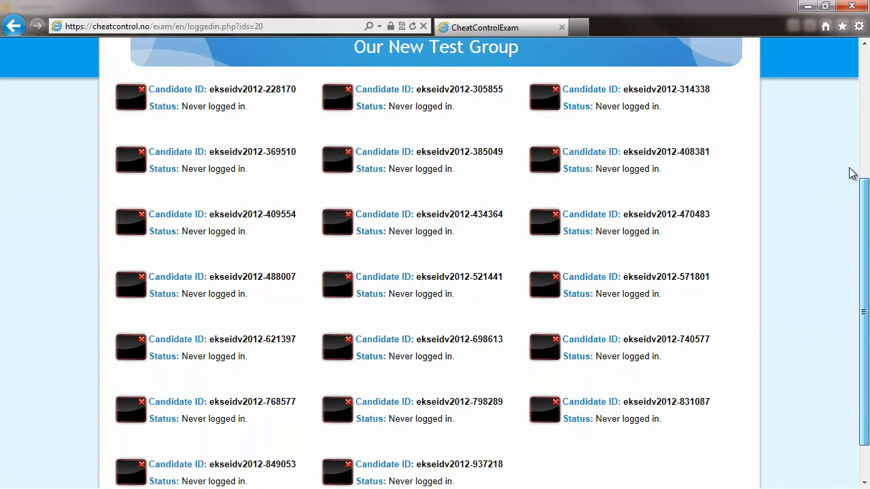
pyautogui.scroll(-2, 853, 174)
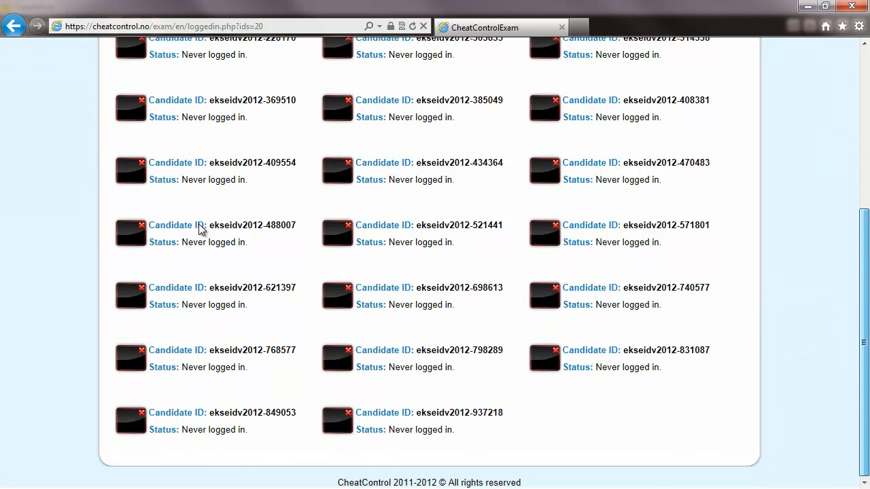
pyautogui.scroll(7, 199, 230)
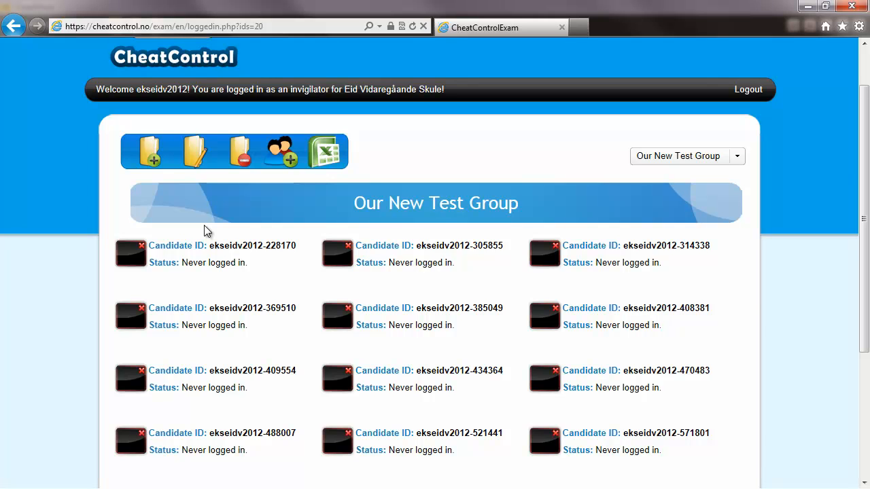
pyautogui.scroll(-3, 207, 231)
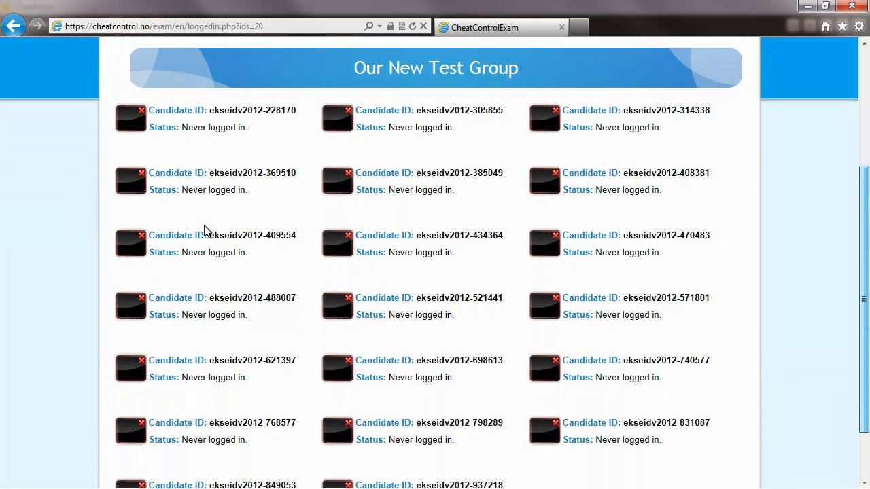
pyautogui.scroll(-2, 207, 231)
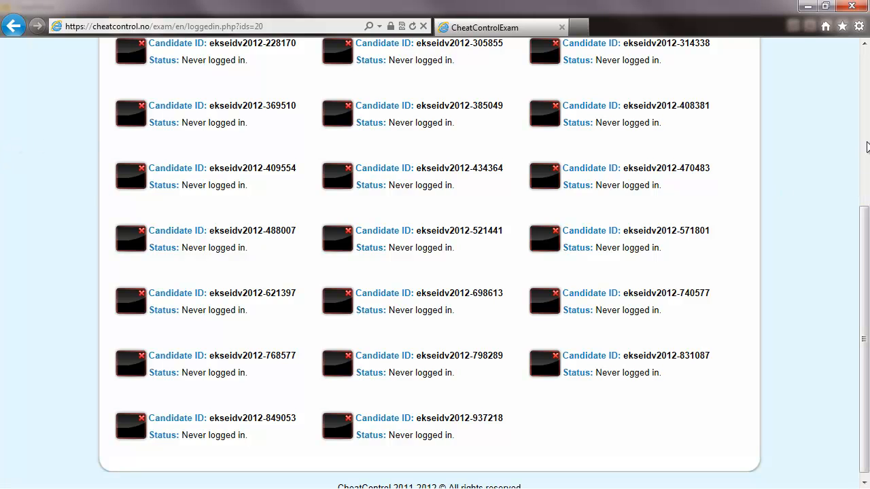
pyautogui.scroll(5, 858, 174)
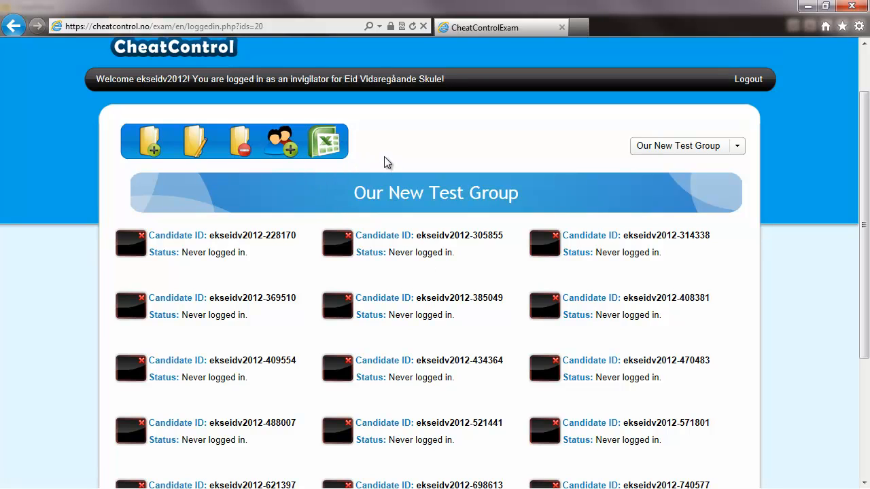
# Step: Export the group's candidate IDs to the Excel file ids100000.xls and open it directly without saving it
pyautogui.click(339, 156)
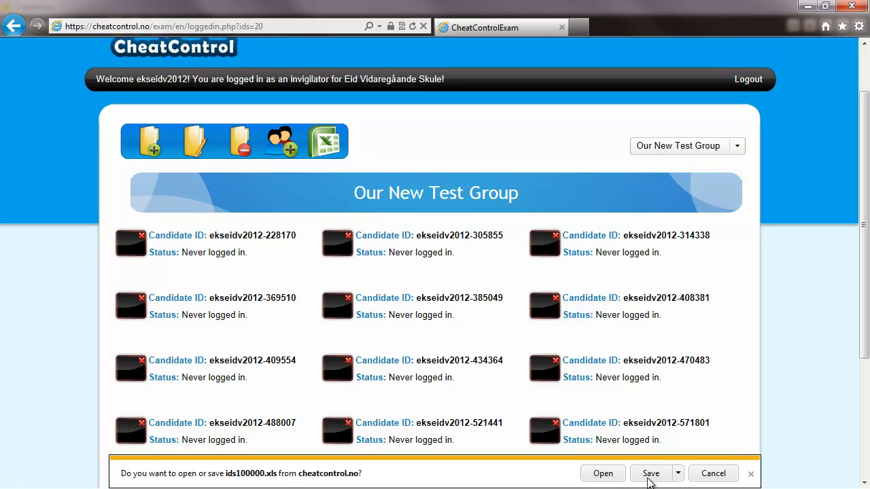
pyautogui.click(584, 478)
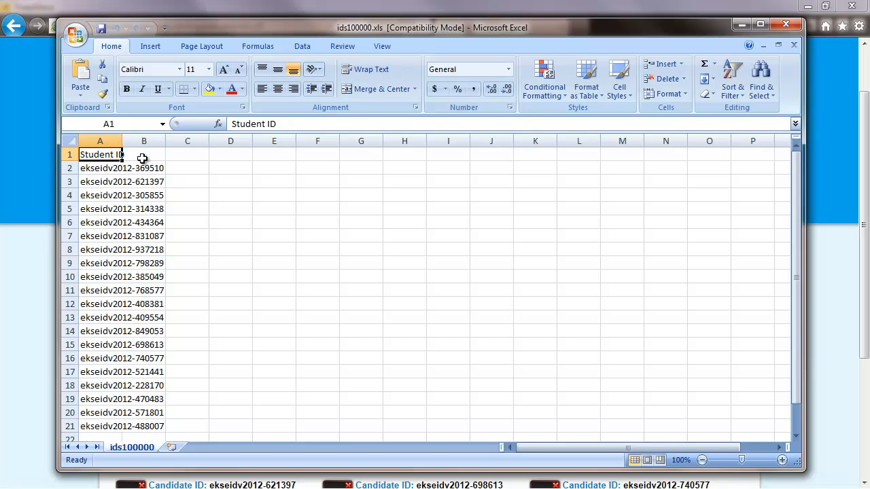
# Step: Fit column A's width to the student IDs and enter the heading "Name" in cell B1
pyautogui.doubleClick(122, 140)
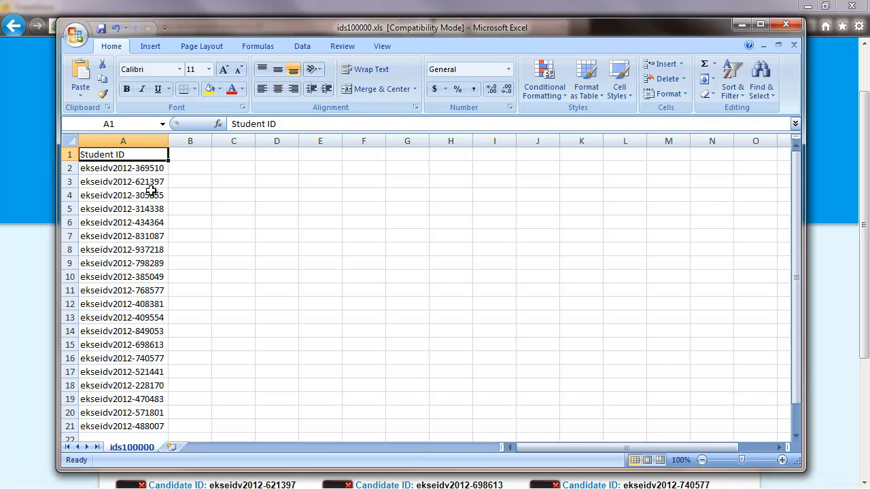
pyautogui.click(196, 156)
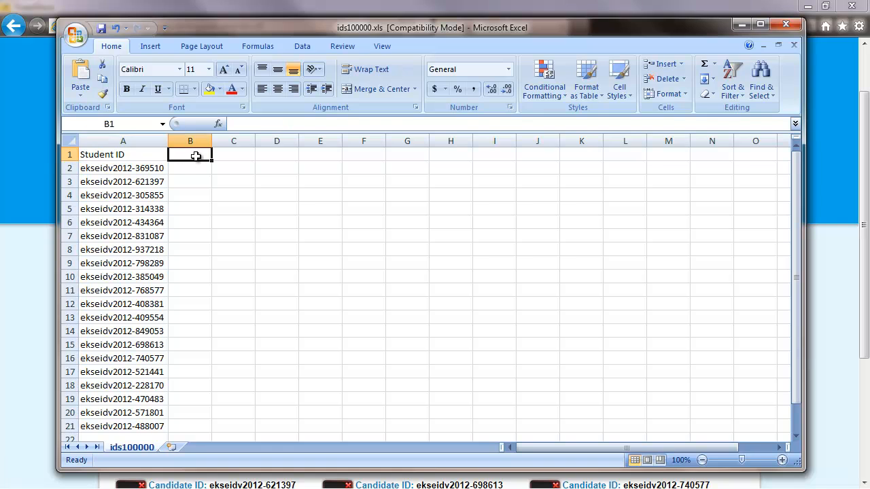
pyautogui.write('Name')
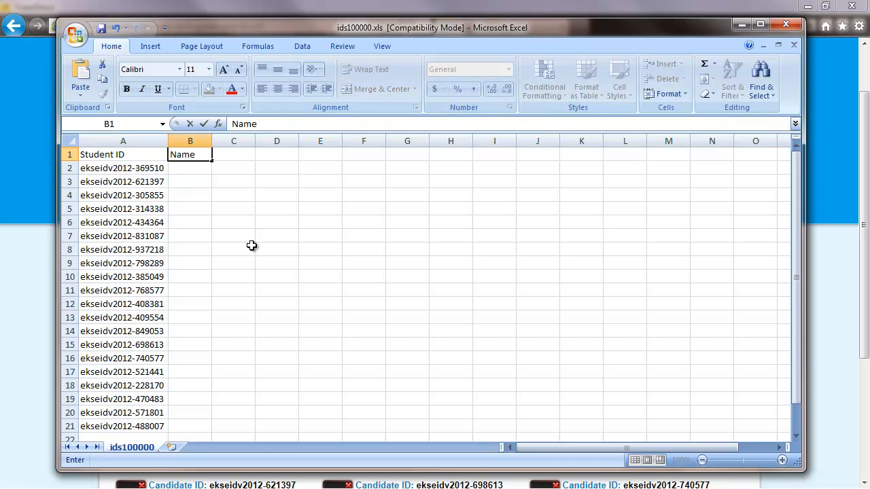
pyautogui.press('Return')
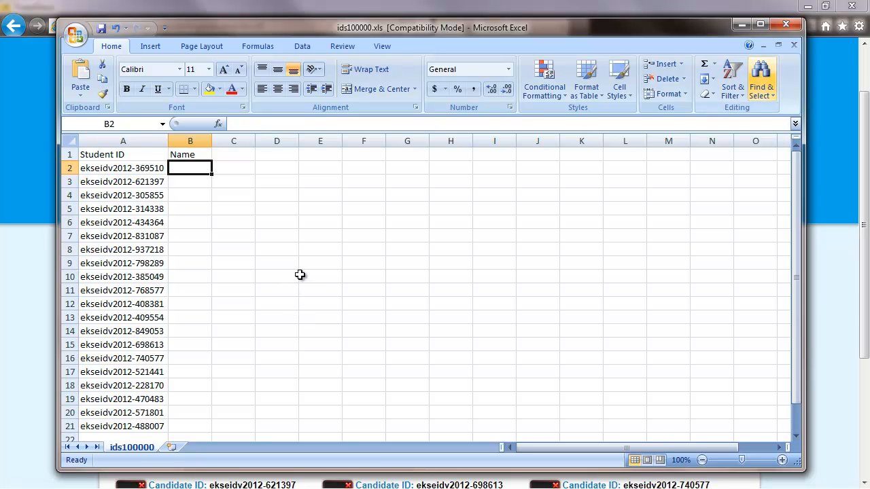
# Step: Close the ids100000.xls workbook without saving the changes and return to the CheatControl page
pyautogui.click(785, 24)
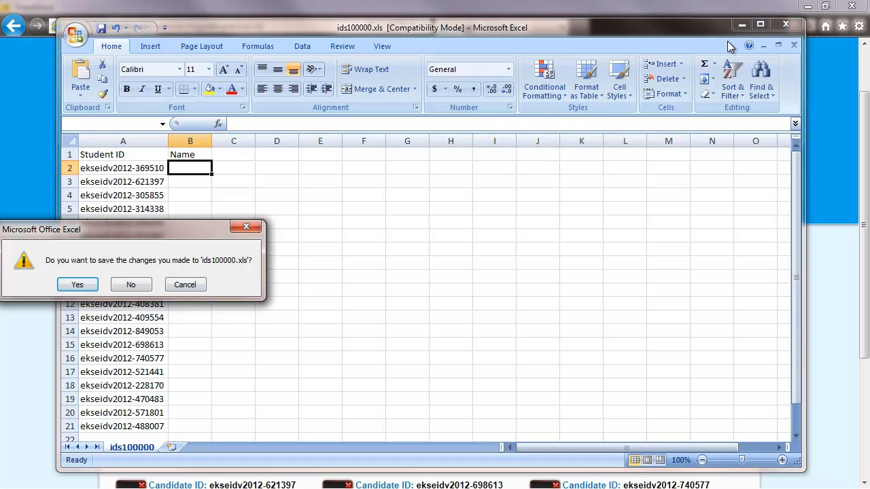
pyautogui.press('Tab')
pyautogui.press('Return')
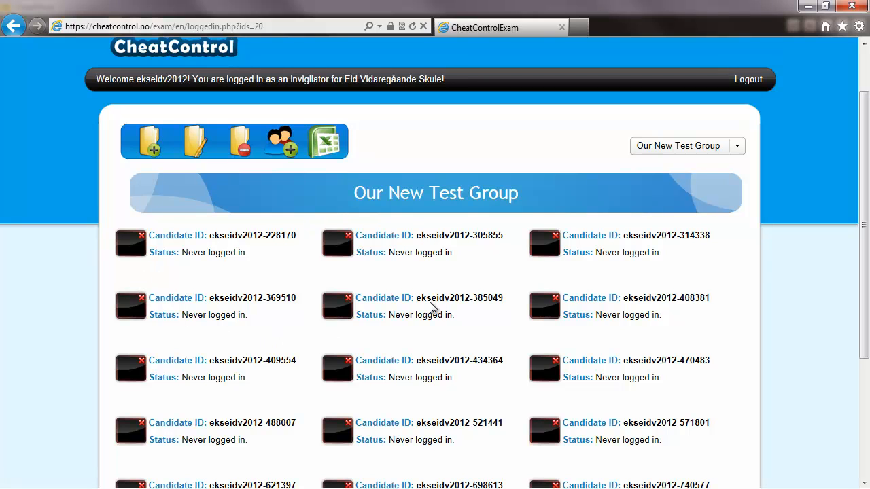
# Step: Switch the displayed group to Eksamen gruppe 3 to view its candidates
pyautogui.hotkey('alt', 'Down')
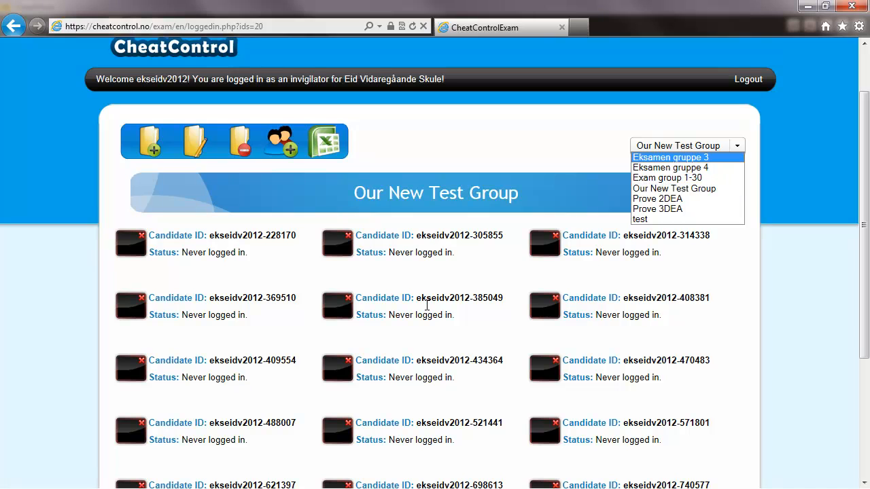
pyautogui.press('Escape')
pyautogui.hotkey('alt', 'Down')
pyautogui.press('Home')
pyautogui.press('Return')
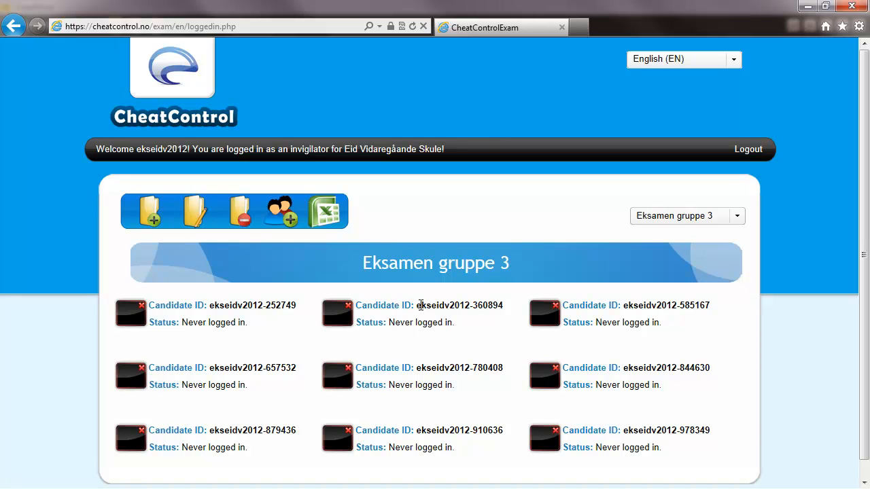
# Step: Switch the displayed group back to Our New Test Group
pyautogui.click(736, 218)
pyautogui.press('Down')
pyautogui.press('Down')
pyautogui.press('Down')
pyautogui.press('Return')
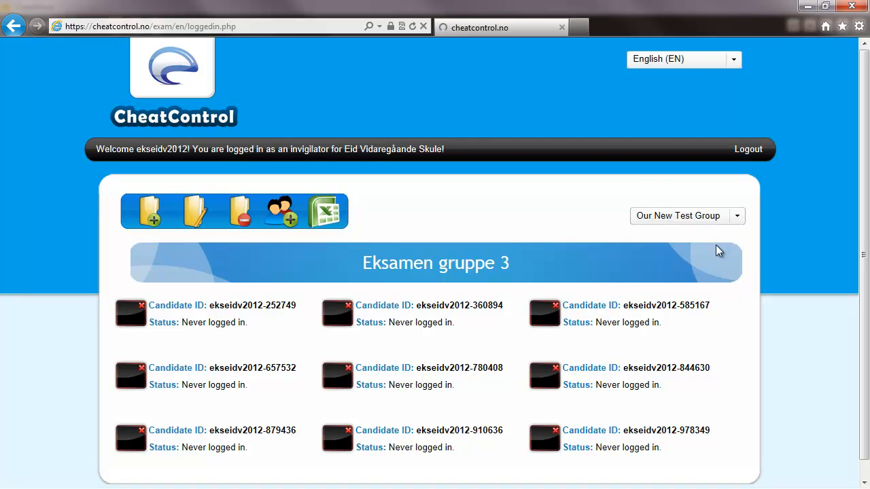